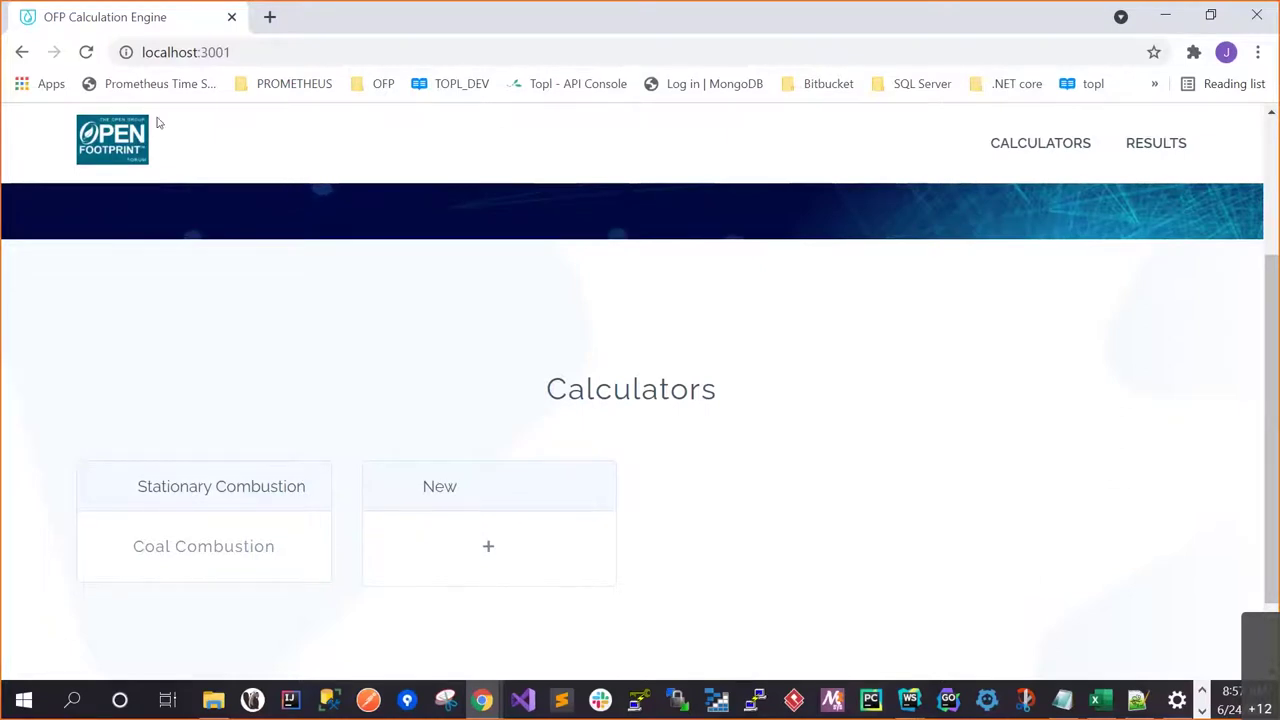
Step: Open the Stationary Combustion calculator for Coal Combustion from the Calculators list
{"action": "scroll", "coordinate": [395, 250], "scroll_direction": "up", "scroll_amount": 2}
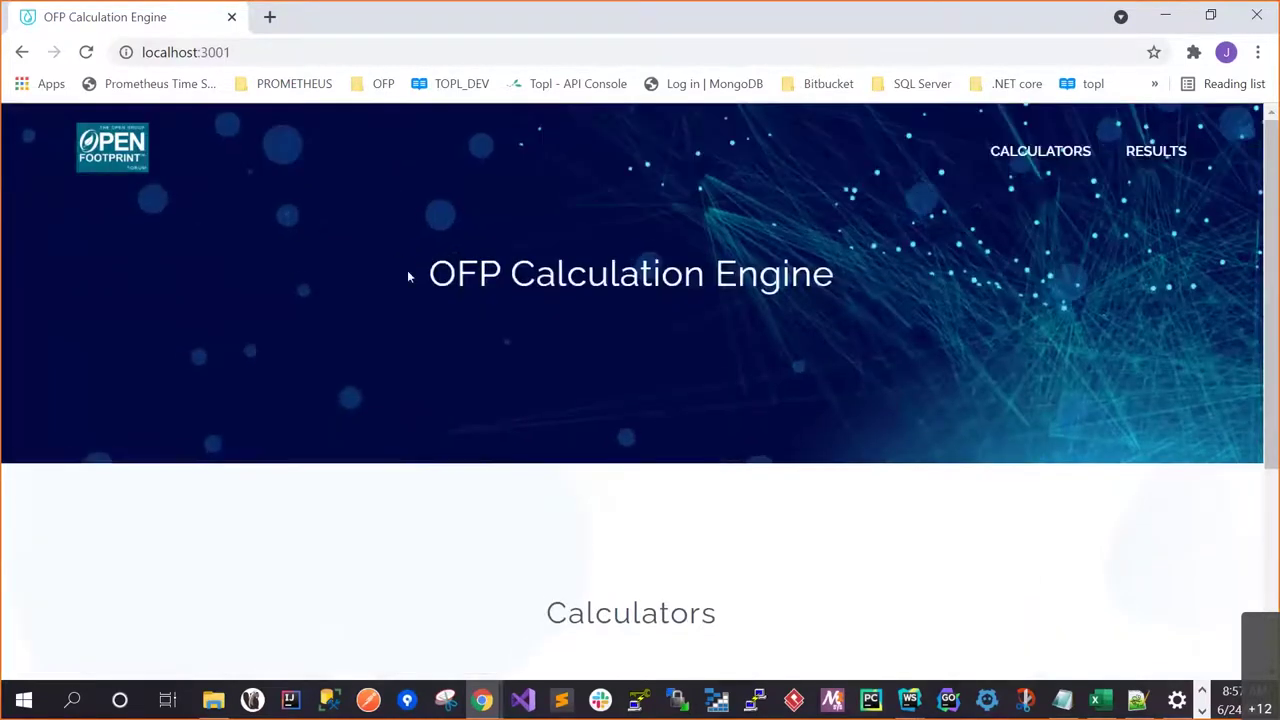
{"action": "scroll", "coordinate": [408, 272], "scroll_direction": "down", "scroll_amount": 2}
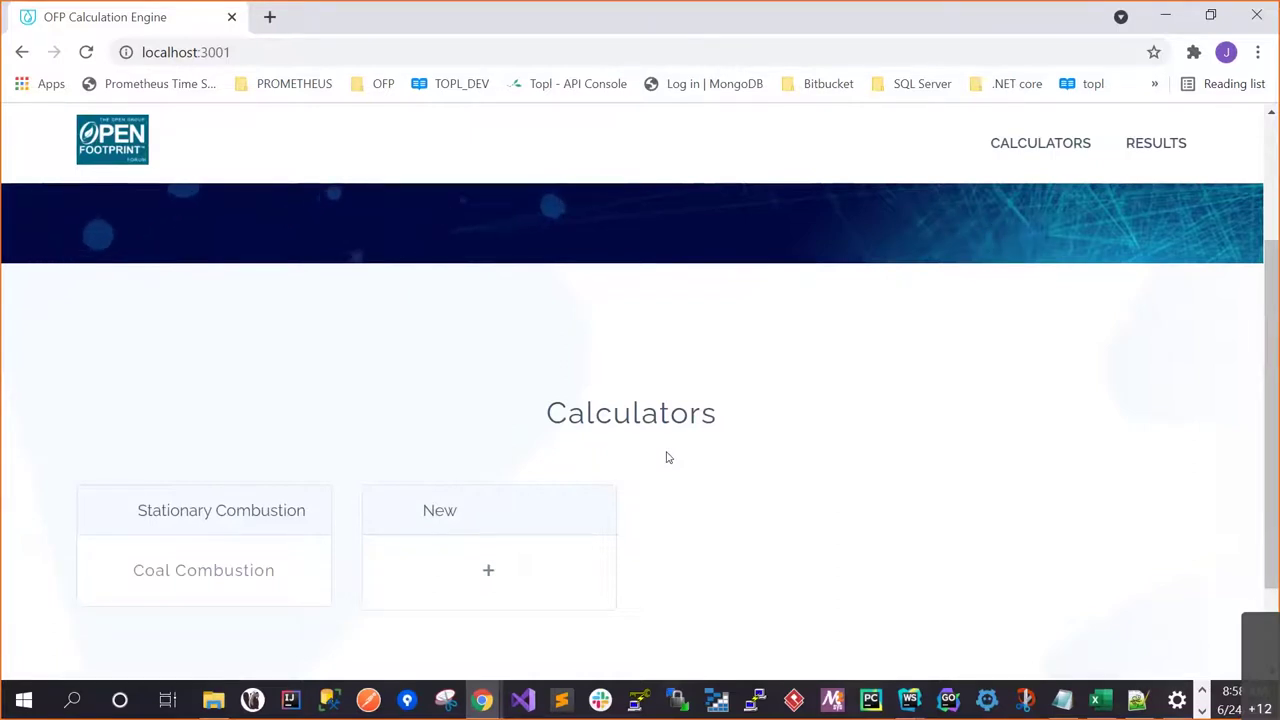
{"action": "left_click", "coordinate": [180, 536]}
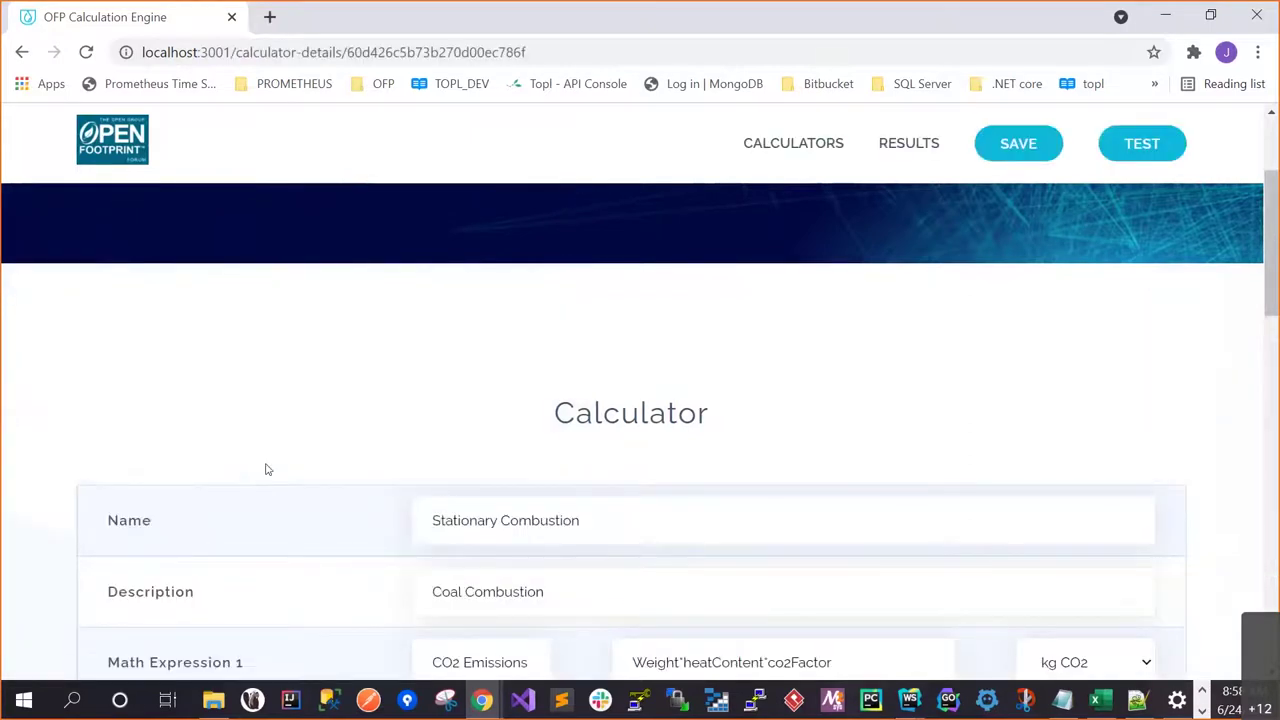
Step: Examine the calculator's name, description and two math expressions, focusing on the n2oFactor term in Math Expression 2
{"action": "scroll", "coordinate": [329, 383], "scroll_direction": "down", "scroll_amount": 2}
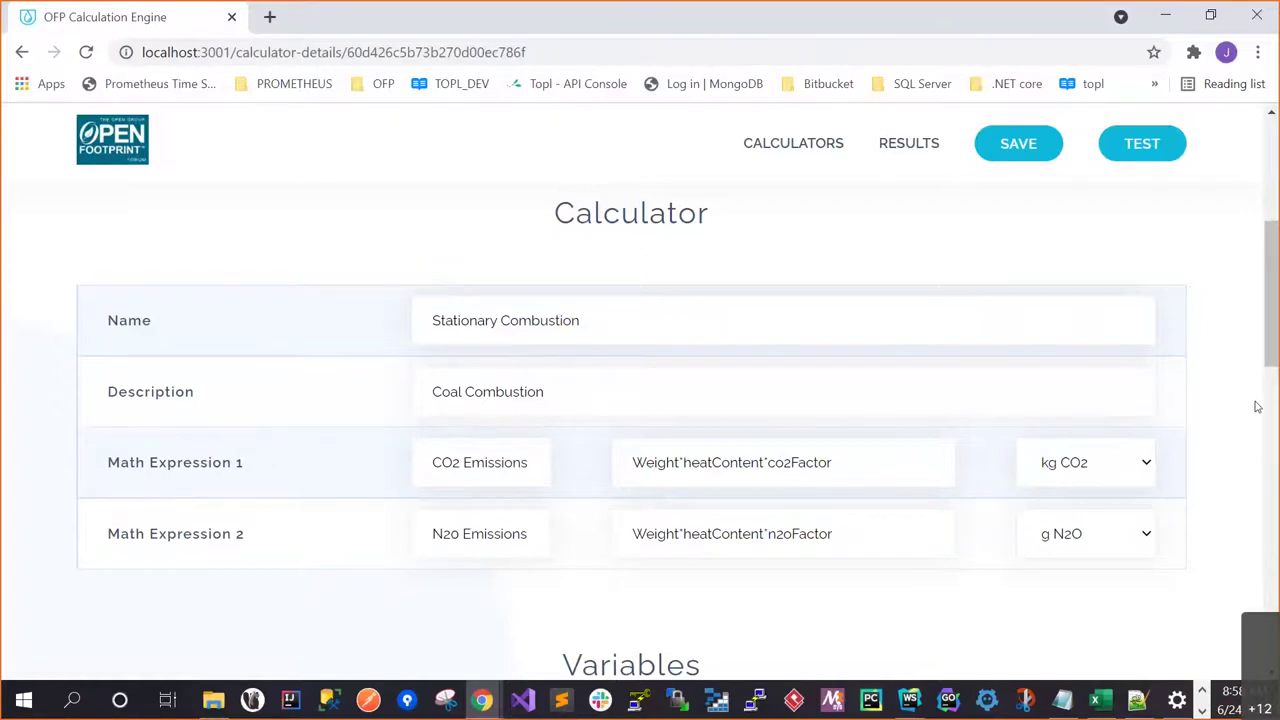
{"action": "scroll", "coordinate": [1252, 401], "scroll_direction": "down", "scroll_amount": 1}
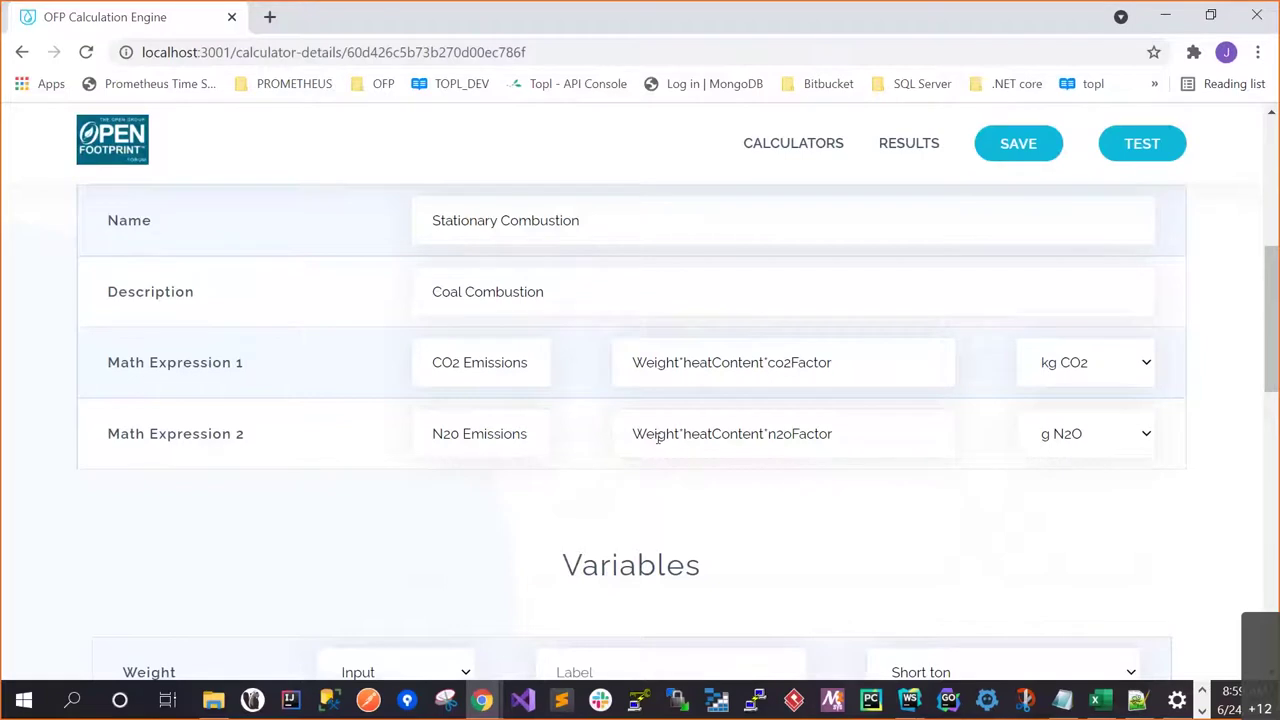
{"action": "double_click", "coordinate": [770, 434]}
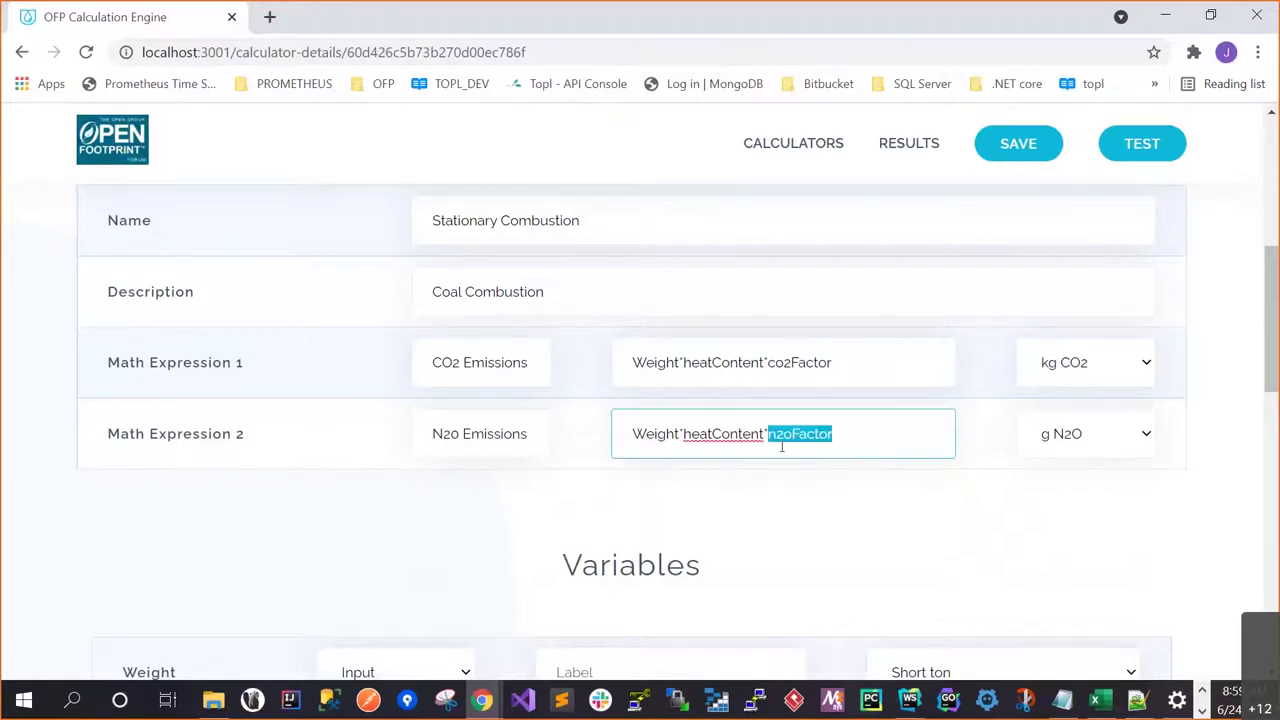
{"action": "left_click", "coordinate": [826, 497]}
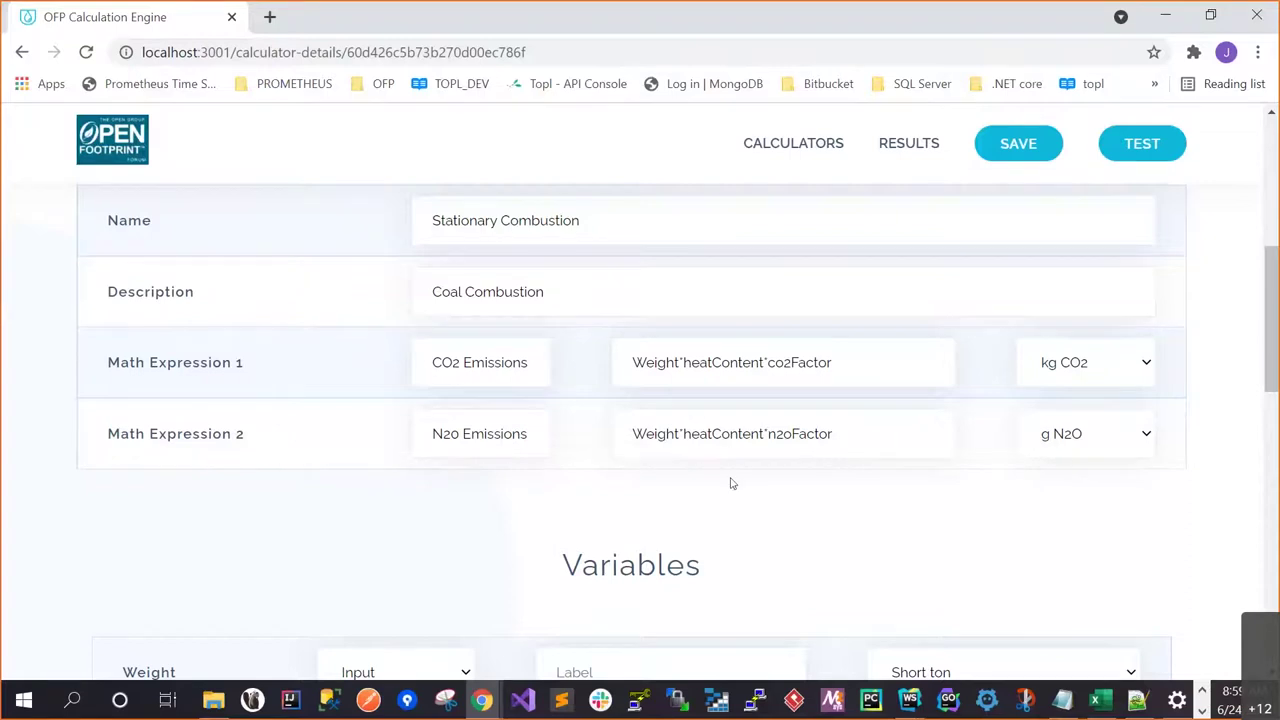
Step: Review the calculator's variables and the source types available for the Weight variable, without changing its type
{"action": "scroll", "coordinate": [756, 491], "scroll_direction": "down", "scroll_amount": 2}
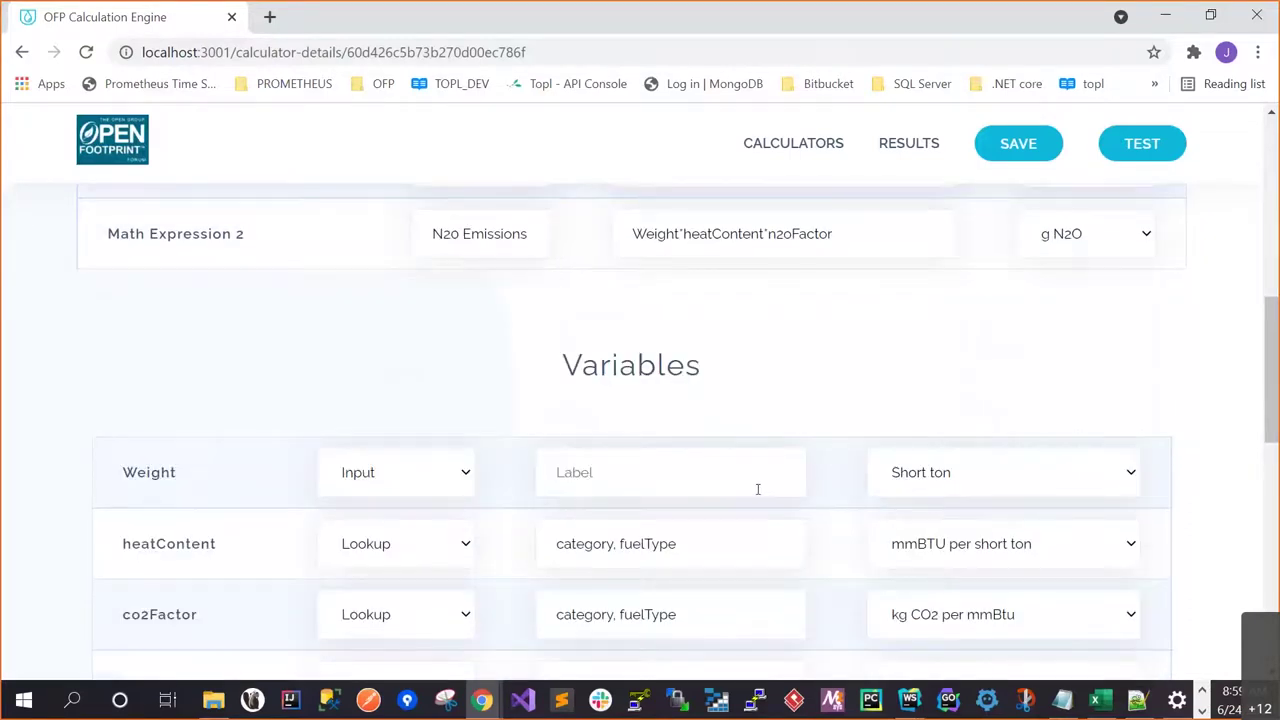
{"action": "scroll", "coordinate": [757, 489], "scroll_direction": "down", "scroll_amount": 2}
{"action": "scroll", "coordinate": [757, 489], "scroll_direction": "up", "scroll_amount": 1}
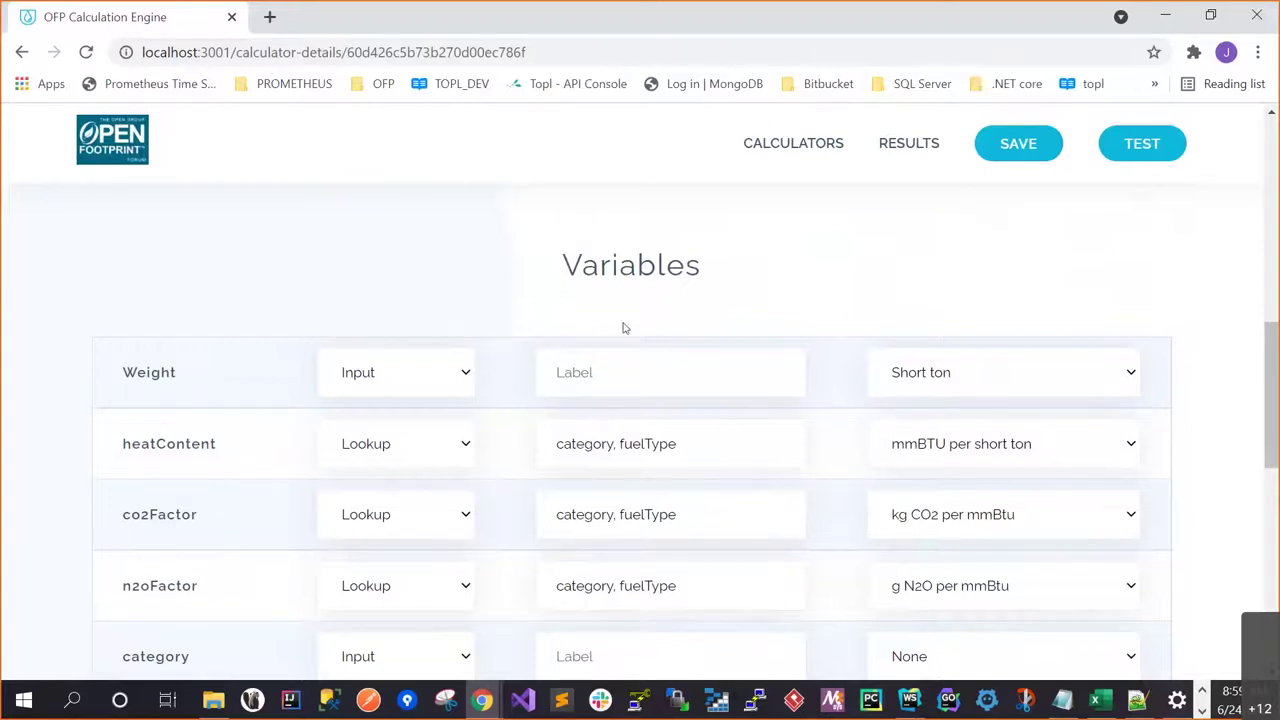
{"action": "left_click", "coordinate": [391, 375]}
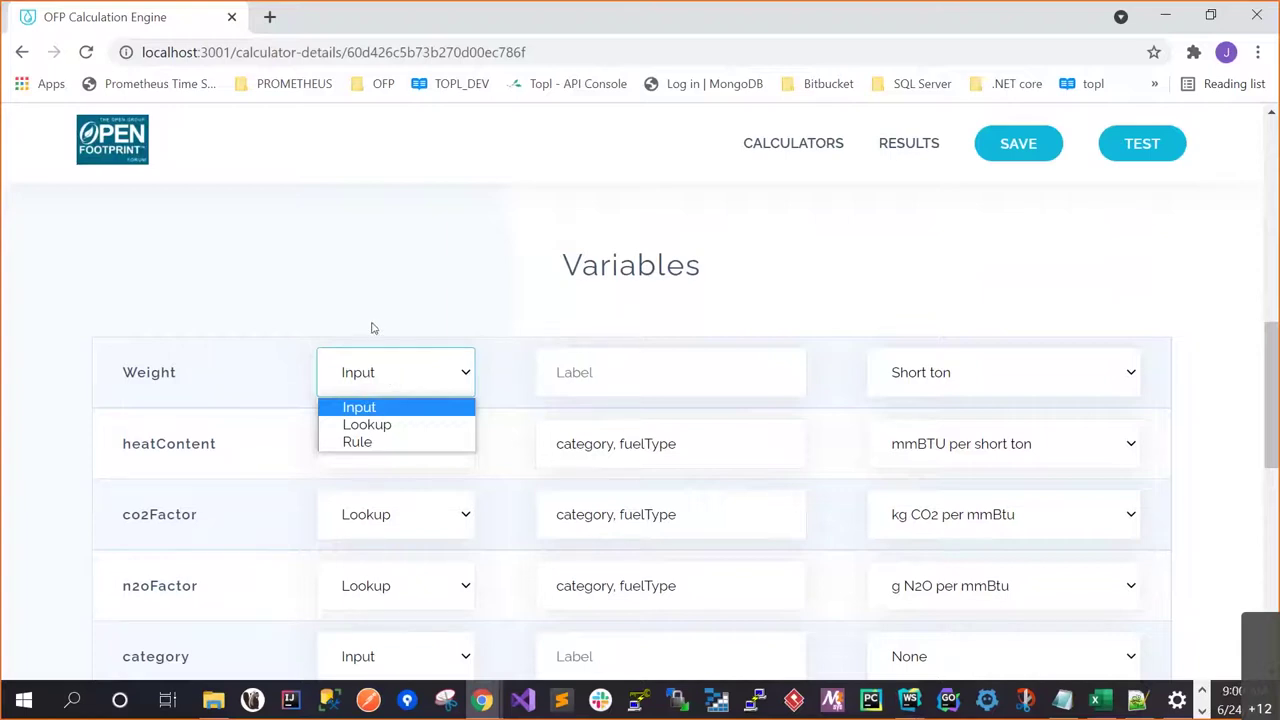
{"action": "left_click", "coordinate": [367, 284]}
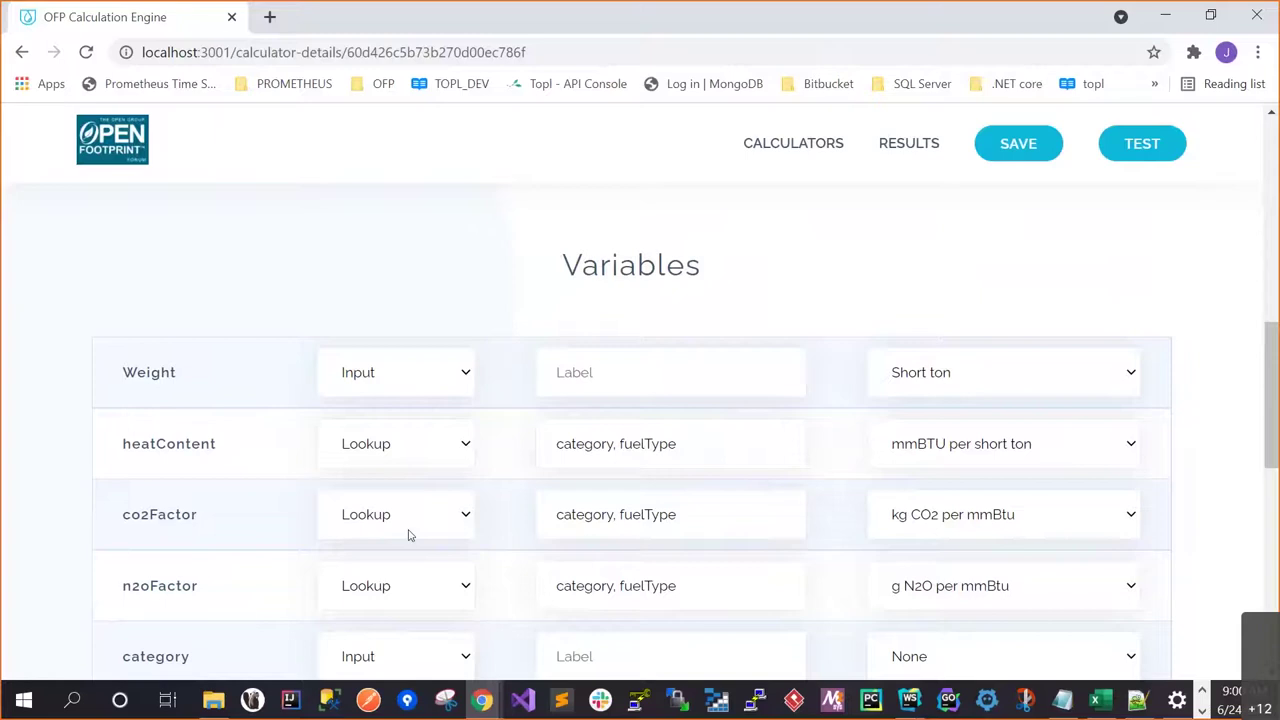
Step: Compare the category and fuelType lookup keys of co2Factor with the columns of the Conversion Factors table
{"action": "scroll", "coordinate": [243, 525], "scroll_direction": "down", "scroll_amount": 1}
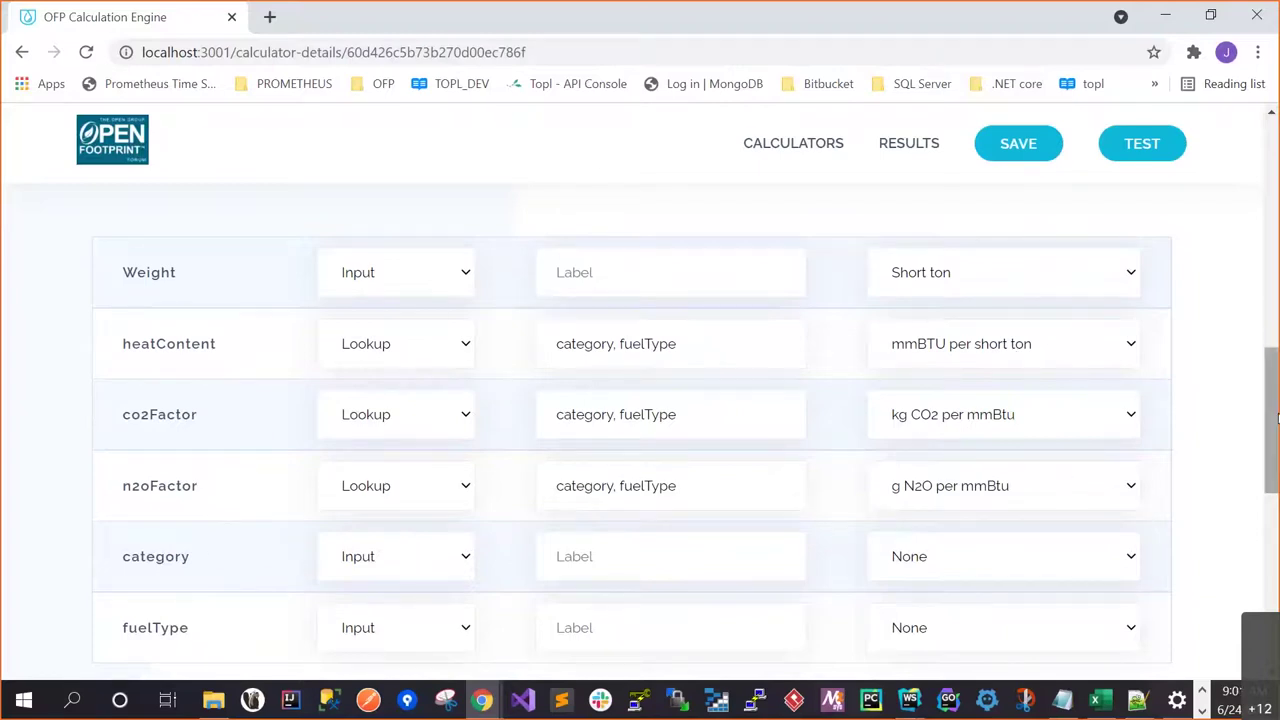
{"action": "scroll", "coordinate": [1236, 438], "scroll_direction": "down", "scroll_amount": 1}
{"action": "scroll", "coordinate": [1236, 438], "scroll_direction": "down", "scroll_amount": 1}
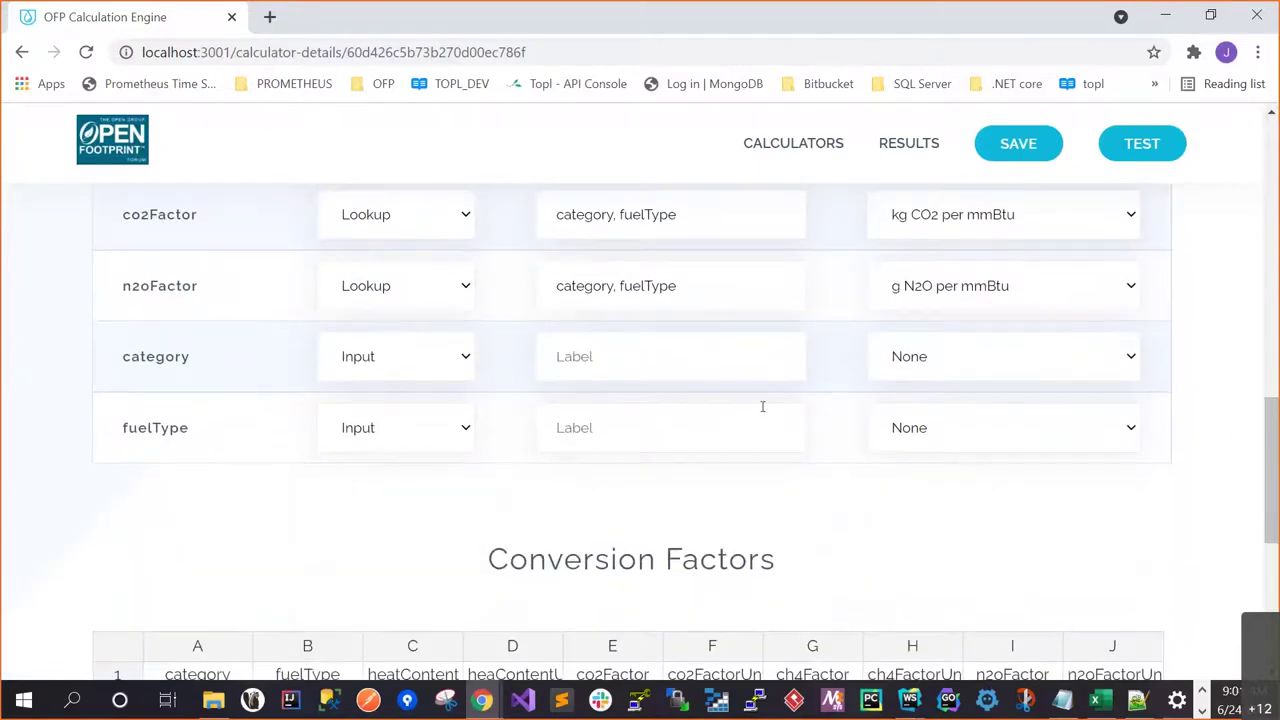
{"action": "double_click", "coordinate": [590, 215]}
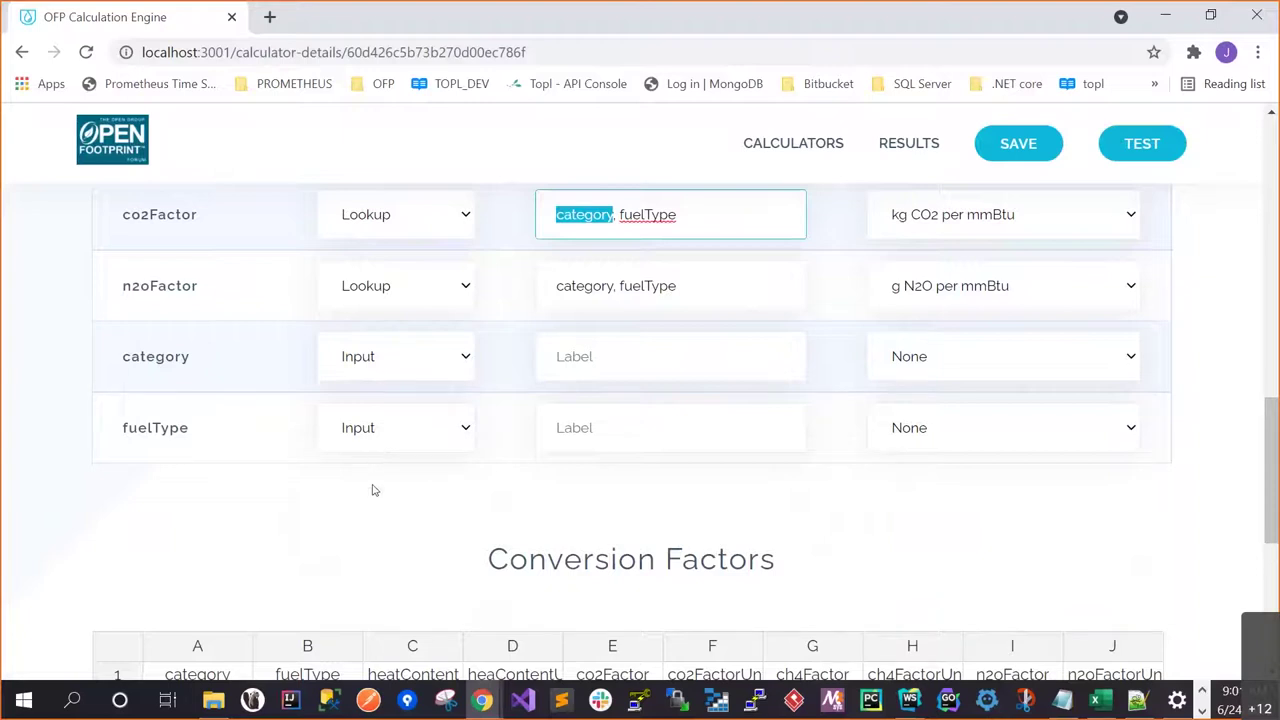
{"action": "scroll", "coordinate": [370, 491], "scroll_direction": "down", "scroll_amount": 2}
{"action": "scroll", "coordinate": [370, 491], "scroll_direction": "down", "scroll_amount": 1}
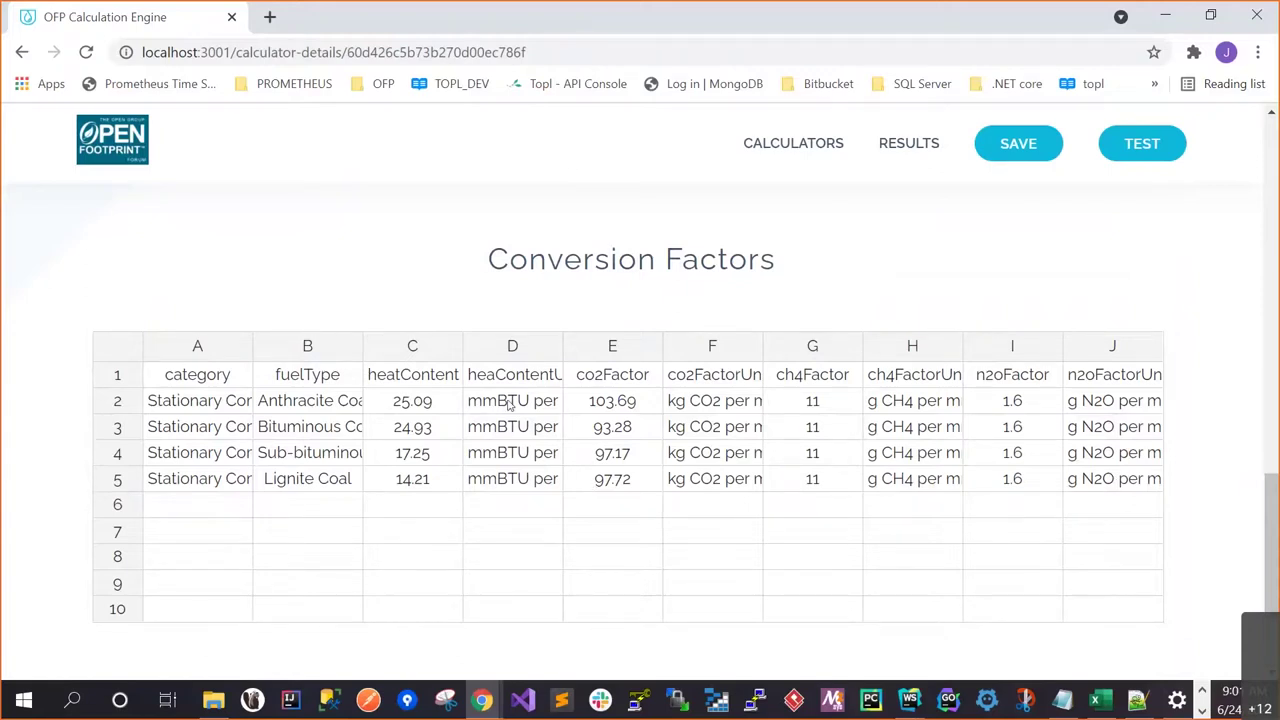
{"action": "scroll", "coordinate": [512, 282], "scroll_direction": "up", "scroll_amount": 2}
{"action": "scroll", "coordinate": [512, 282], "scroll_direction": "up", "scroll_amount": 1}
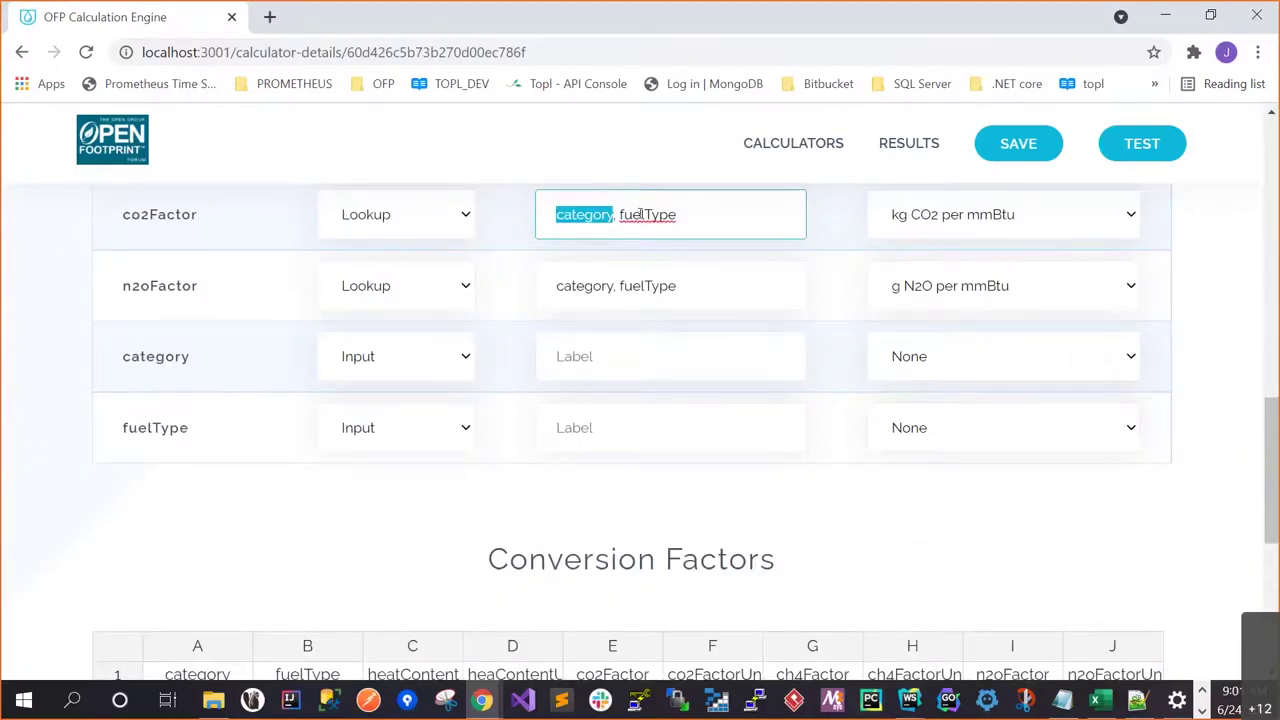
{"action": "scroll", "coordinate": [641, 320], "scroll_direction": "down", "scroll_amount": 2}
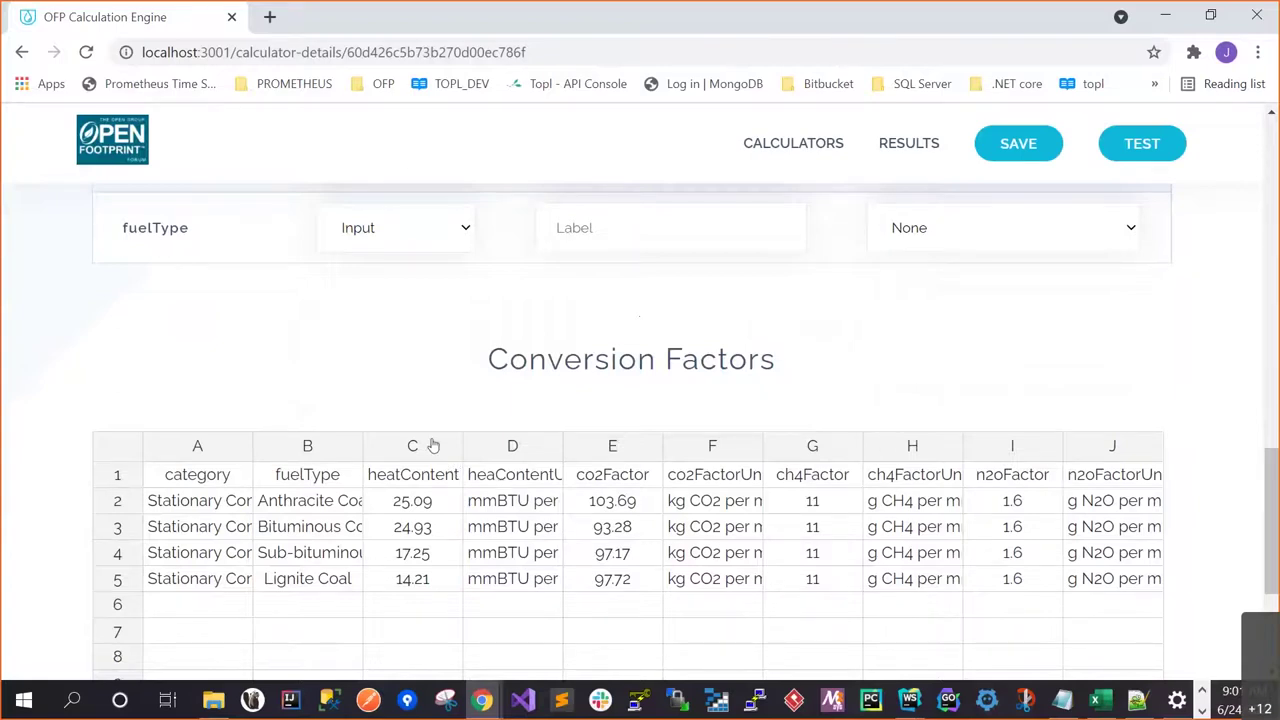
{"action": "scroll", "coordinate": [433, 440], "scroll_direction": "up", "scroll_amount": 7}
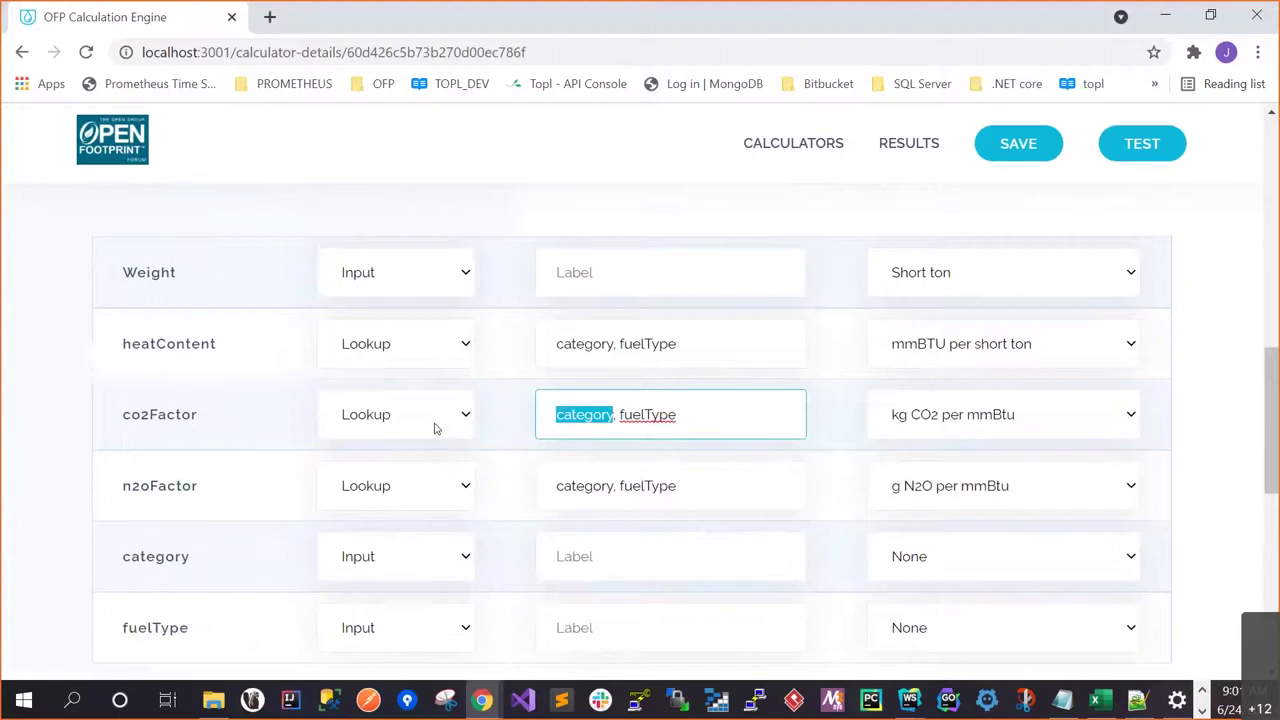
Step: Trace heatContent from Math Expression 1 through the Variables list to its column in the Conversion Factors table
{"action": "left_click", "coordinate": [667, 264]}
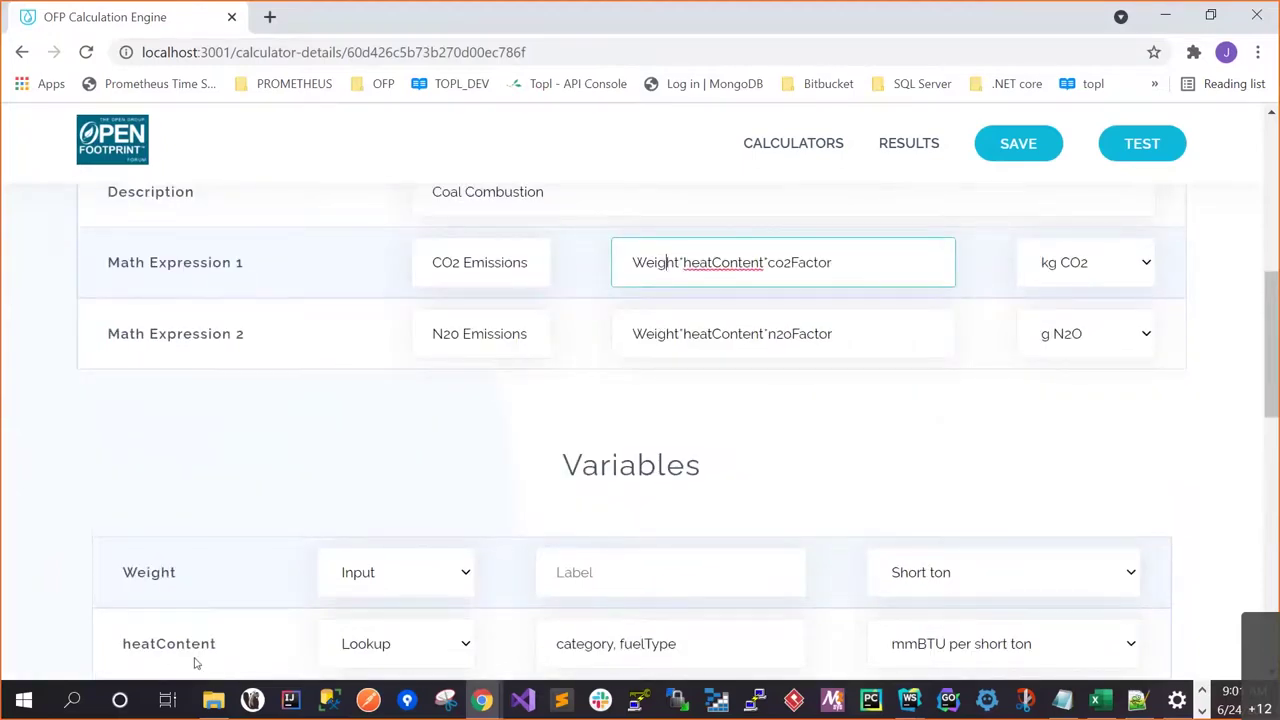
{"action": "left_click_drag", "start_coordinate": [218, 660], "coordinate": [125, 668]}
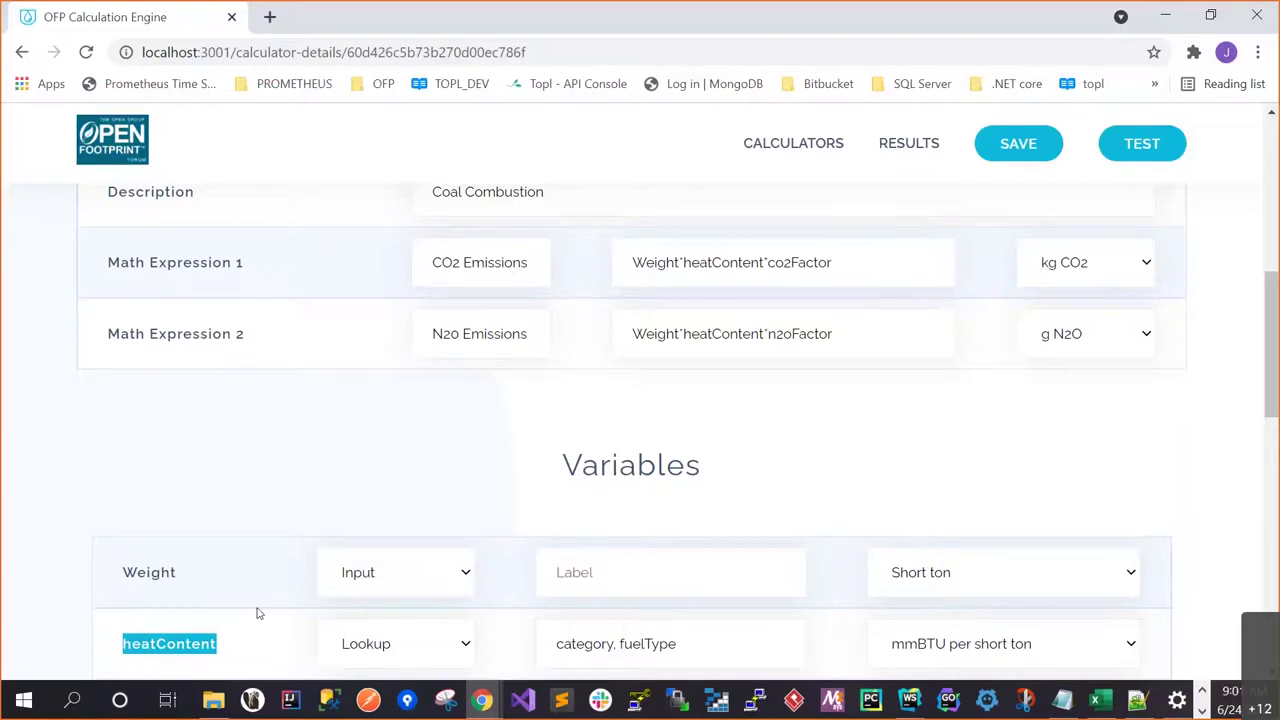
{"action": "scroll", "coordinate": [257, 610], "scroll_direction": "down", "scroll_amount": 2}
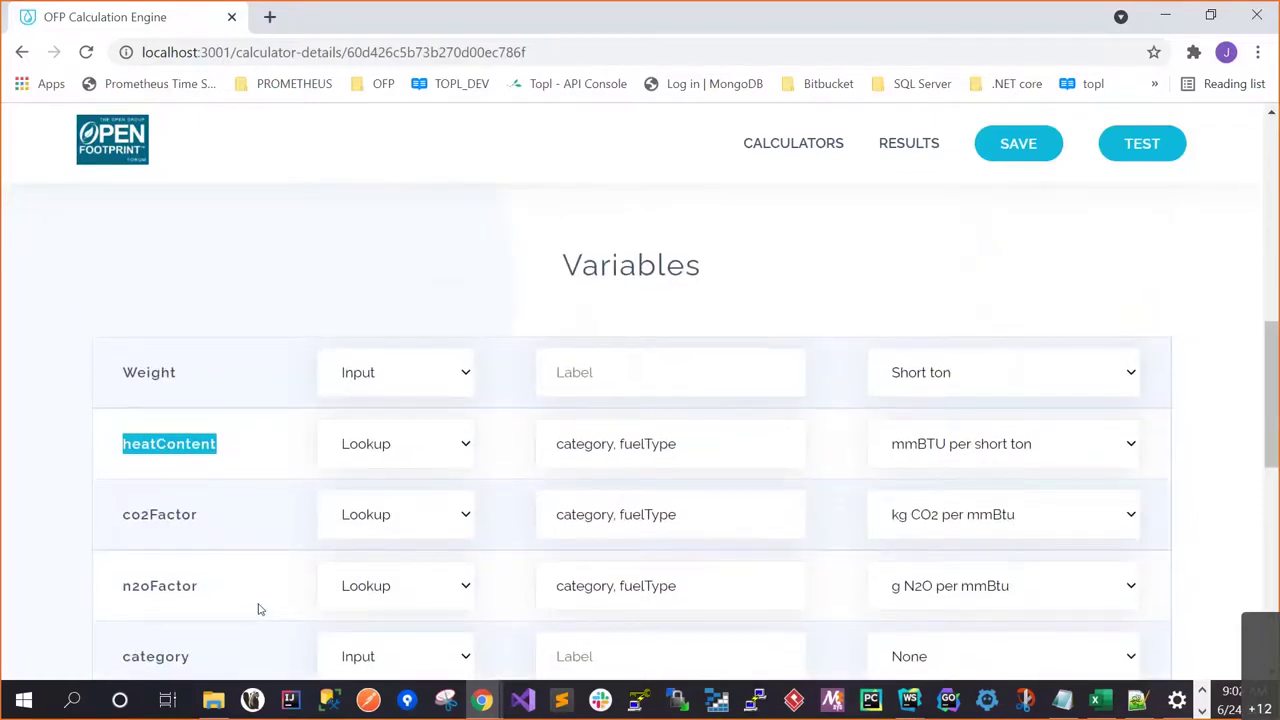
{"action": "scroll", "coordinate": [257, 610], "scroll_direction": "down", "scroll_amount": 6}
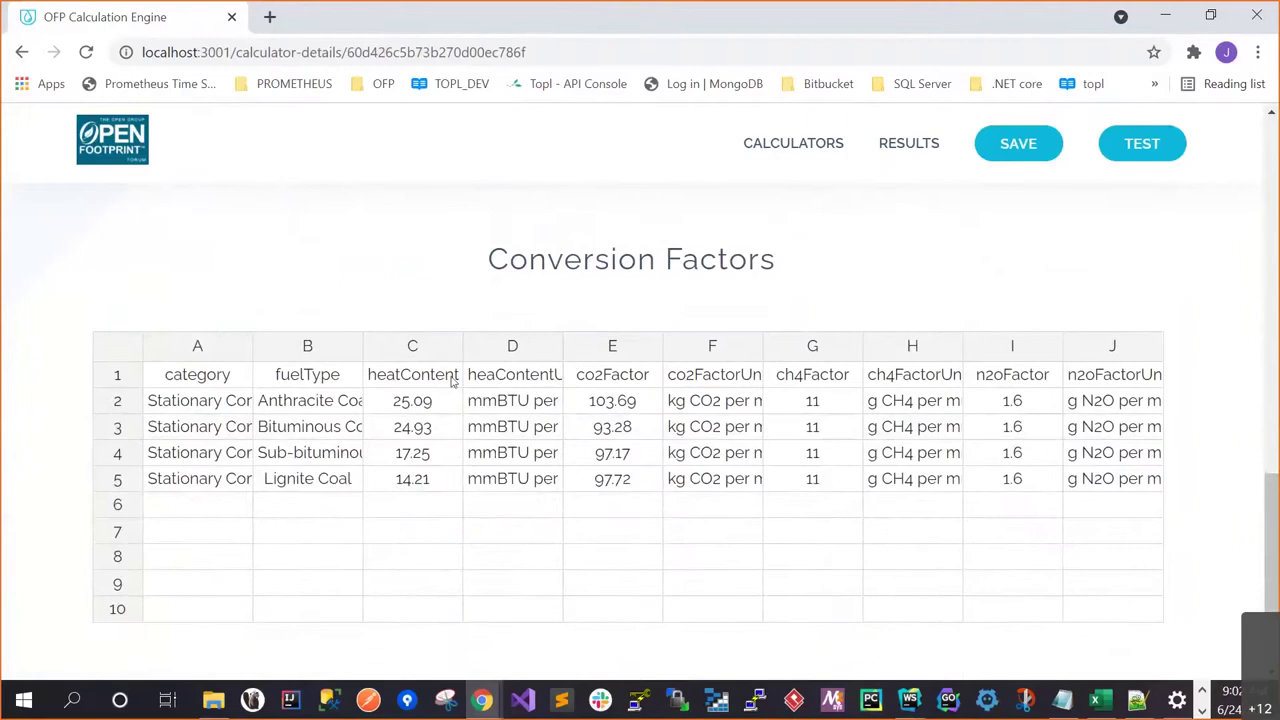
{"action": "left_click", "coordinate": [452, 381]}
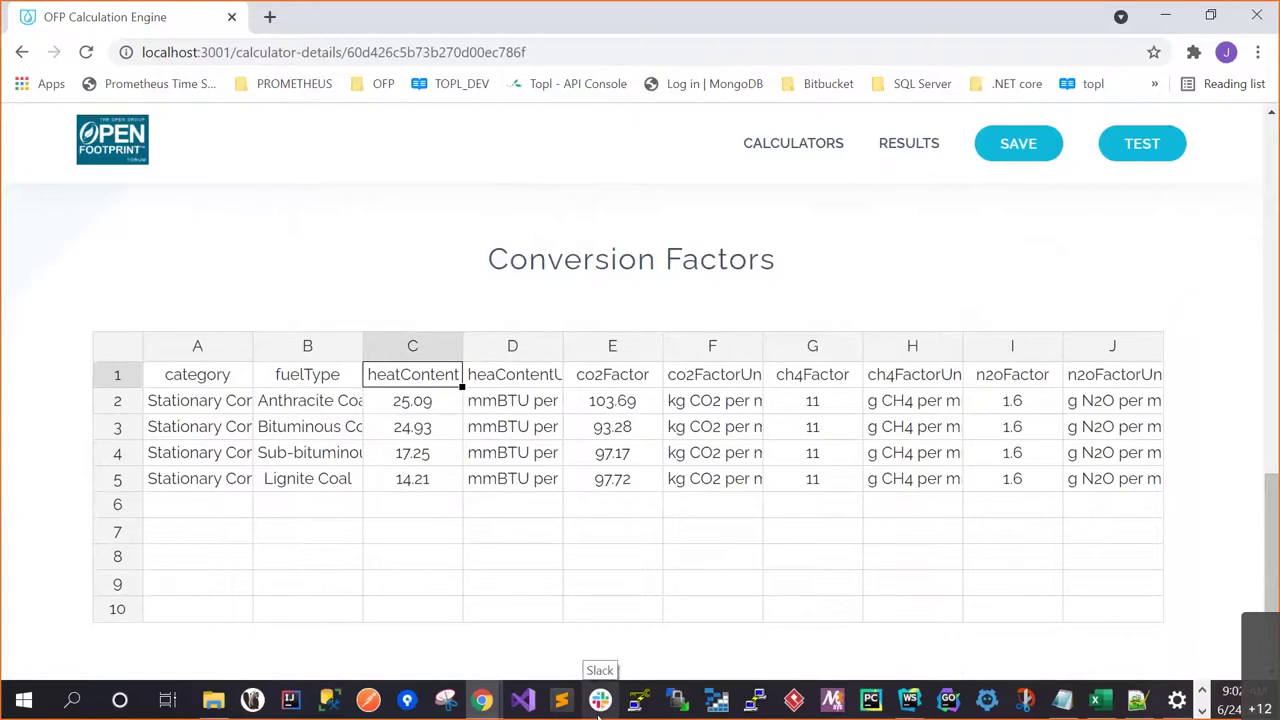
{"action": "left_click", "coordinate": [909, 699]}
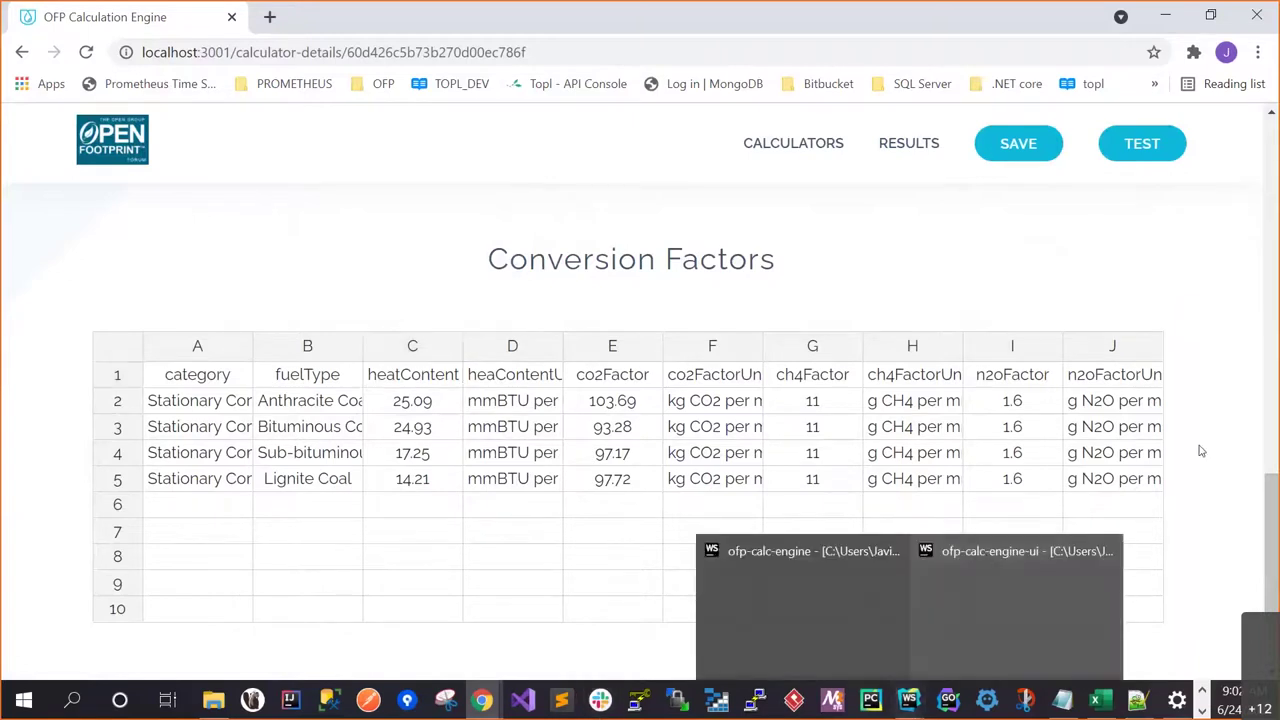
Step: Start a test of the calculator and choose Stationary Combustion as the category
{"action": "scroll", "coordinate": [1201, 448], "scroll_direction": "up", "scroll_amount": 7}
{"action": "scroll", "coordinate": [1200, 444], "scroll_direction": "up", "scroll_amount": 3}
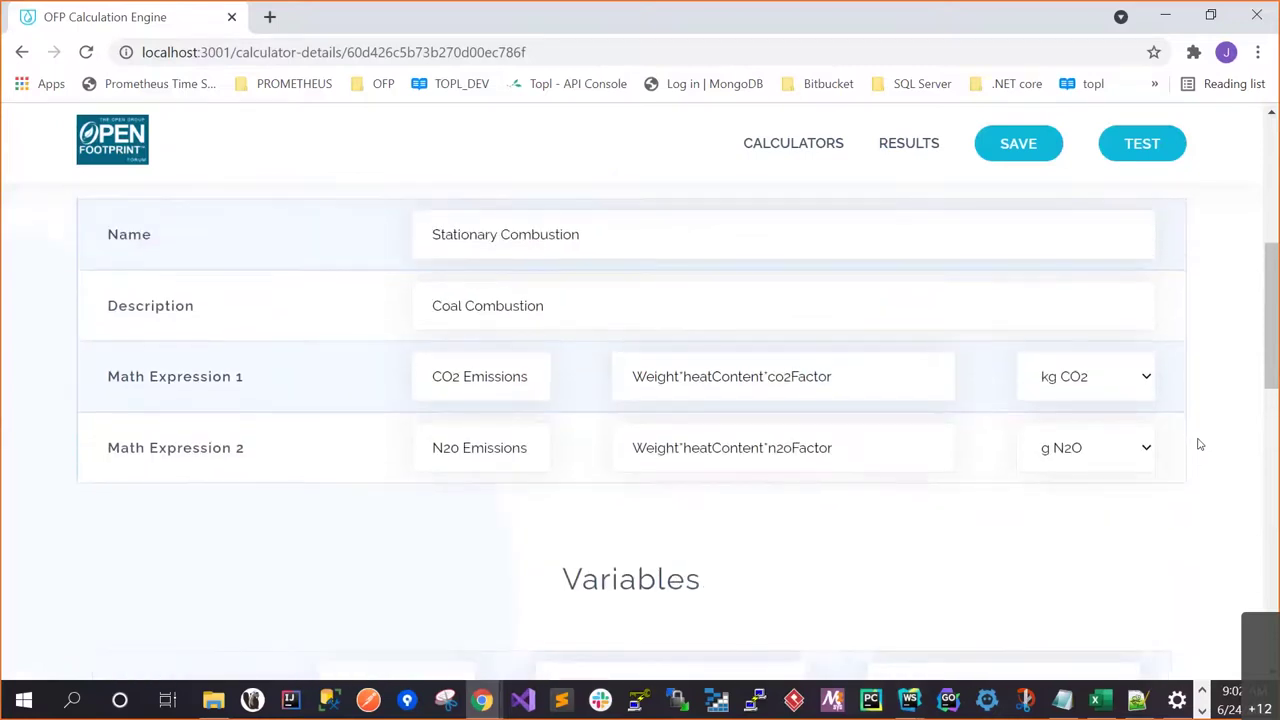
{"action": "scroll", "coordinate": [1200, 444], "scroll_direction": "up", "scroll_amount": 1}
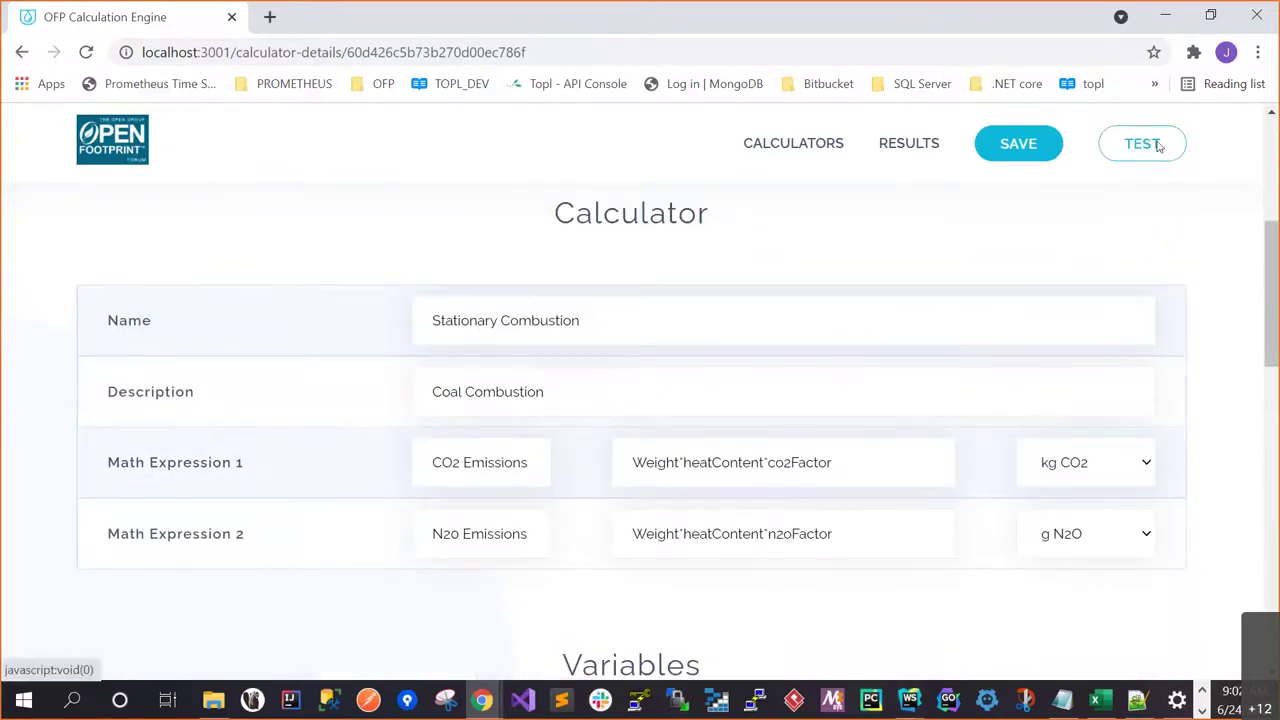
{"action": "left_click", "coordinate": [1159, 146]}
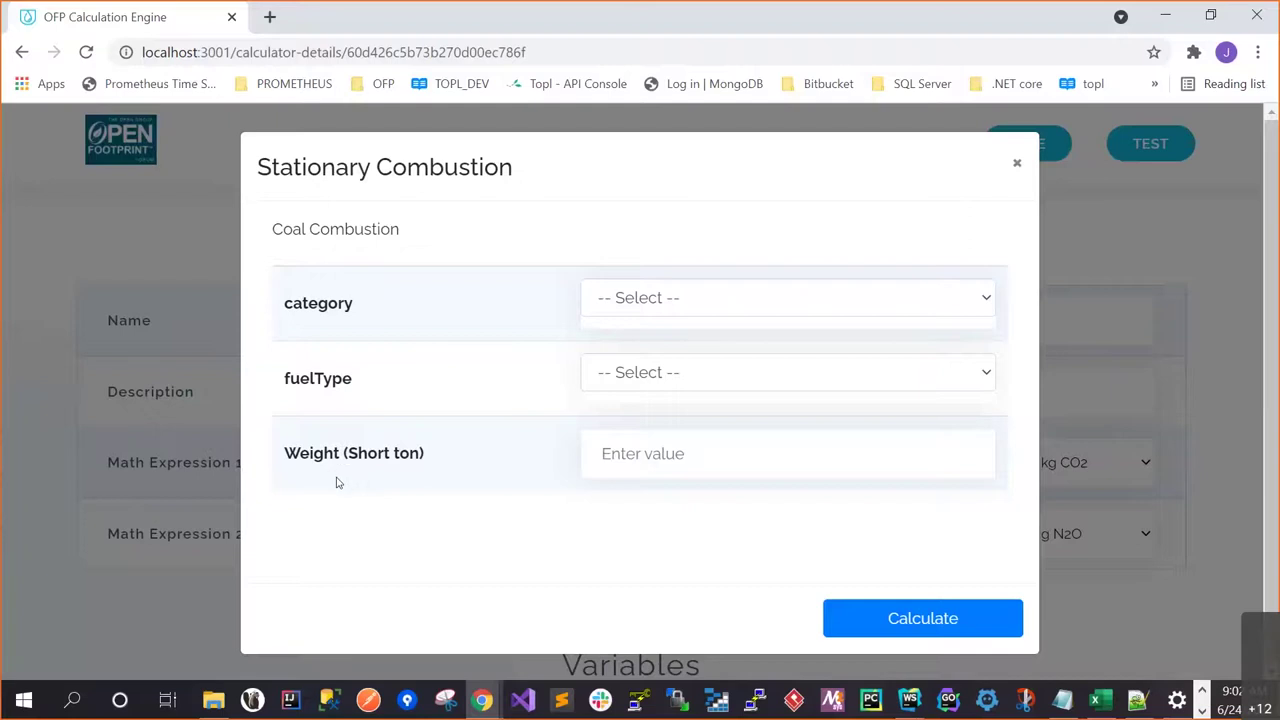
{"action": "left_click", "coordinate": [662, 298]}
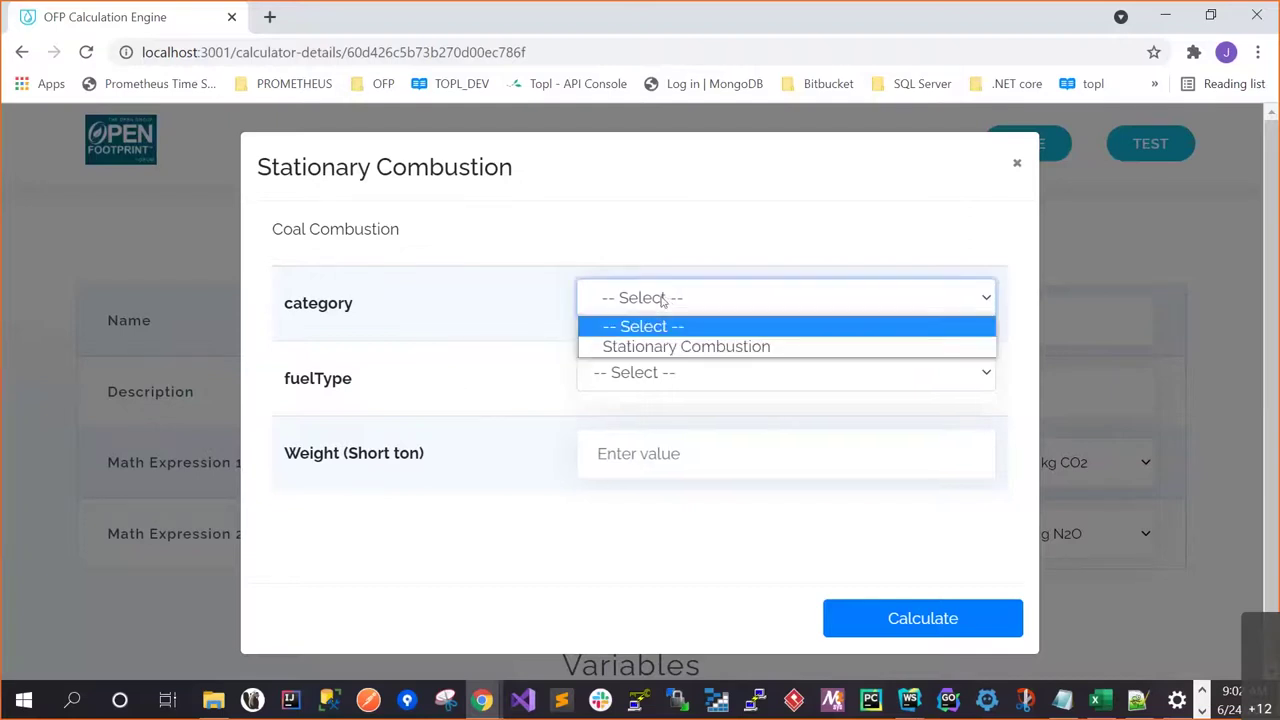
{"action": "left_click", "coordinate": [662, 346]}
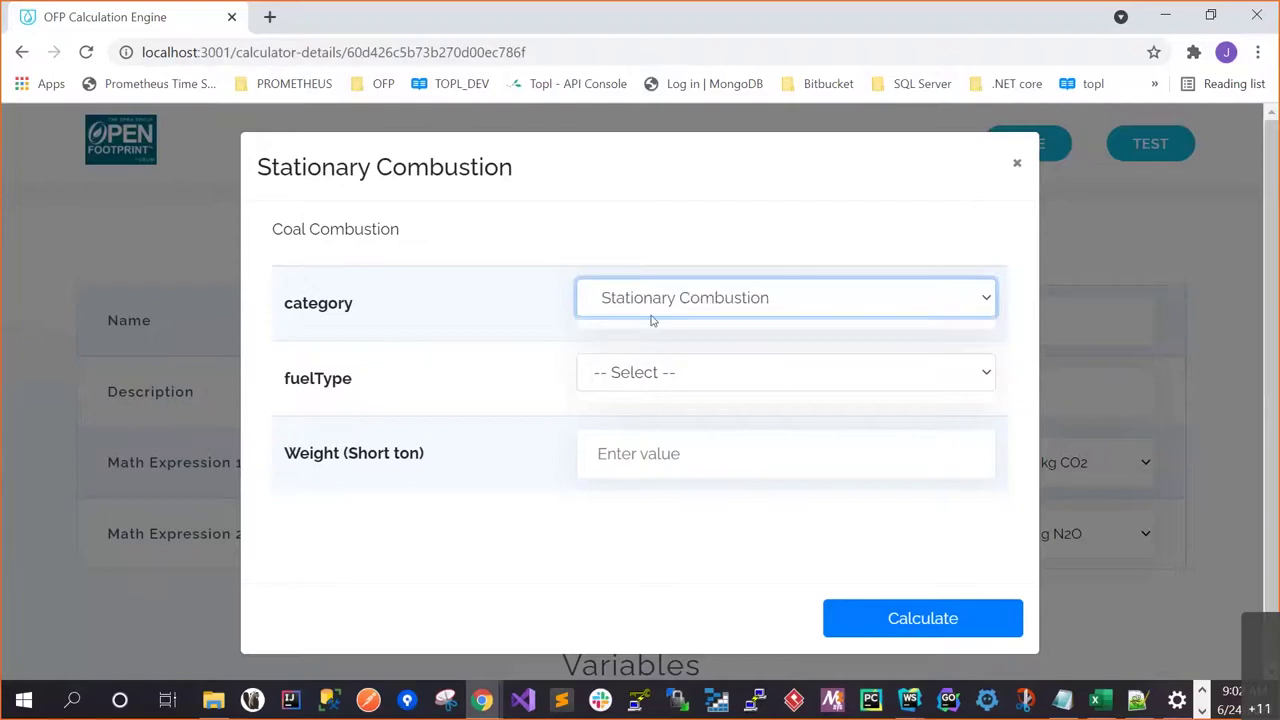
Step: Calculate the emissions for fuel type Anthracite Coal with a weight of 10 short tons
{"action": "left_click", "coordinate": [731, 367]}
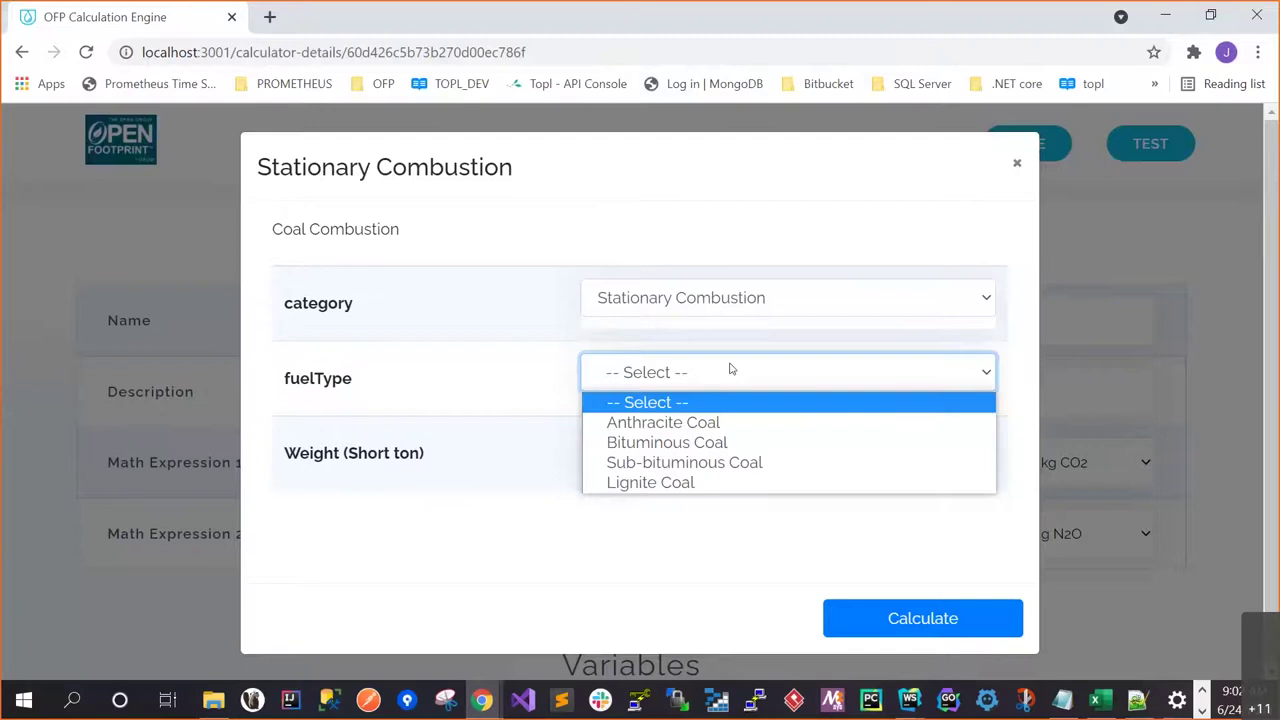
{"action": "left_click", "coordinate": [718, 423]}
{"action": "left_click", "coordinate": [674, 461]}
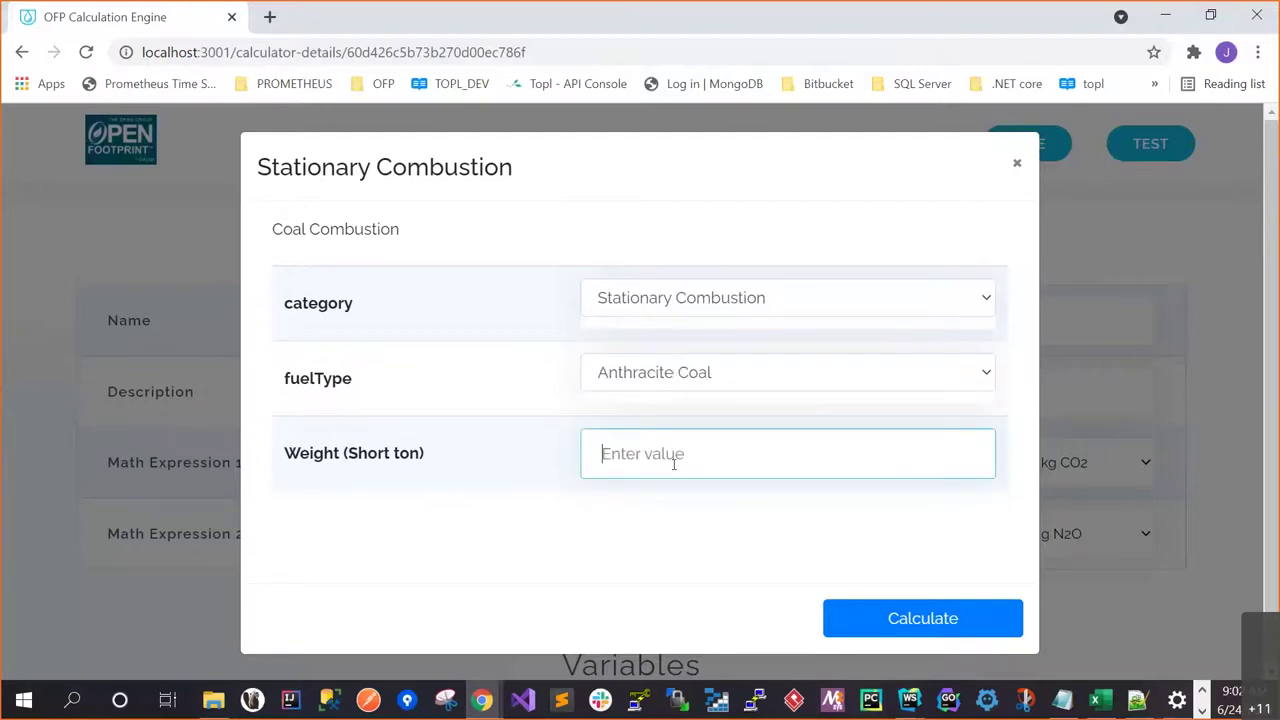
{"action": "type", "text": "10"}
{"action": "left_click_drag", "start_coordinate": [357, 453], "coordinate": [408, 458]}
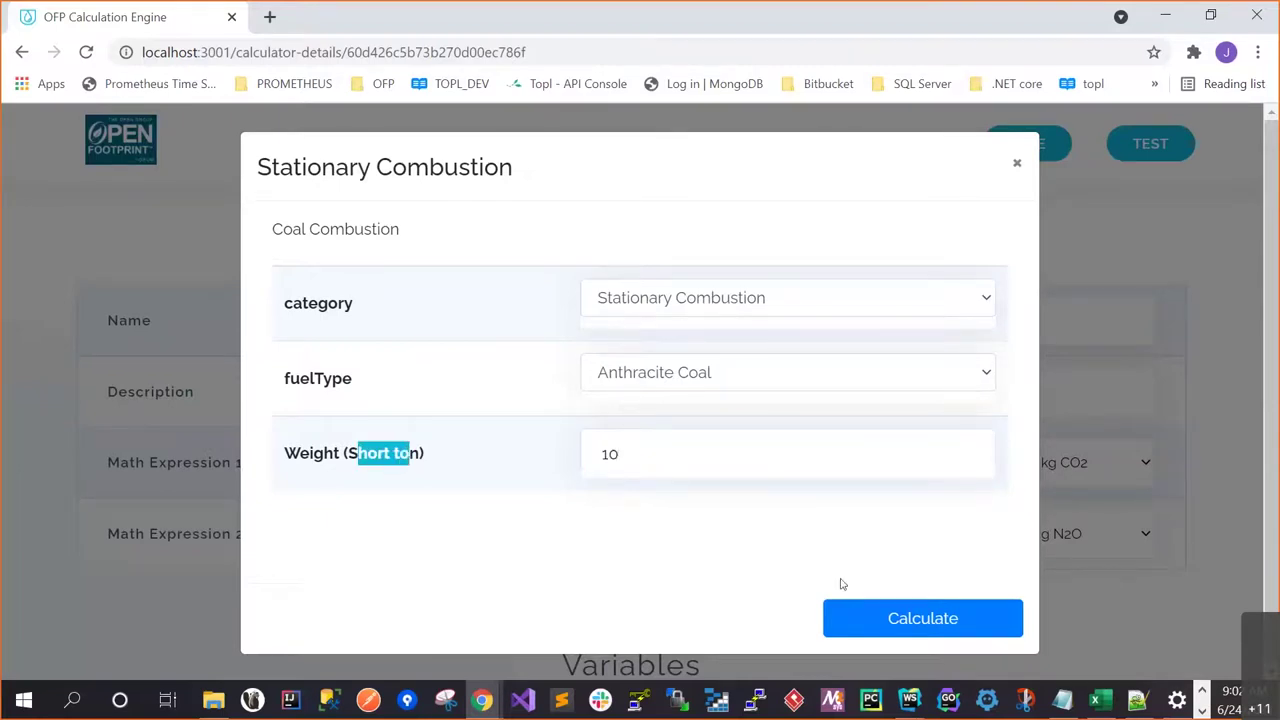
{"action": "left_click", "coordinate": [899, 618]}
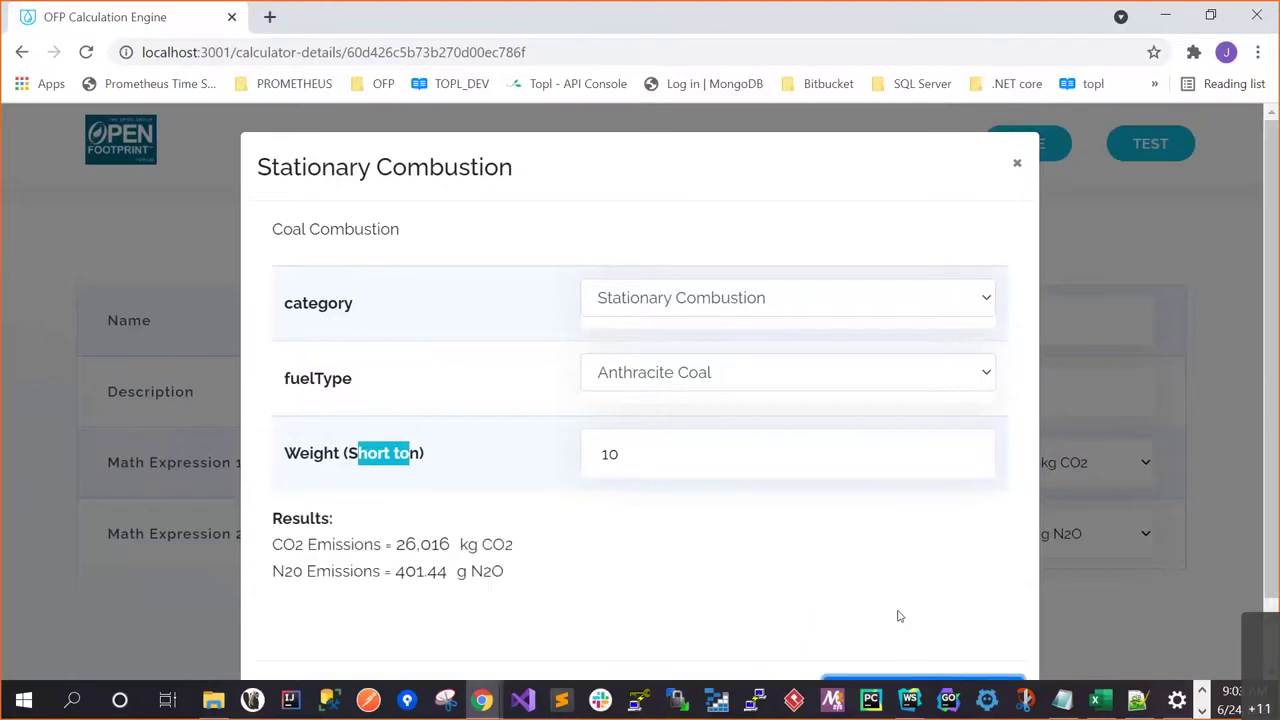